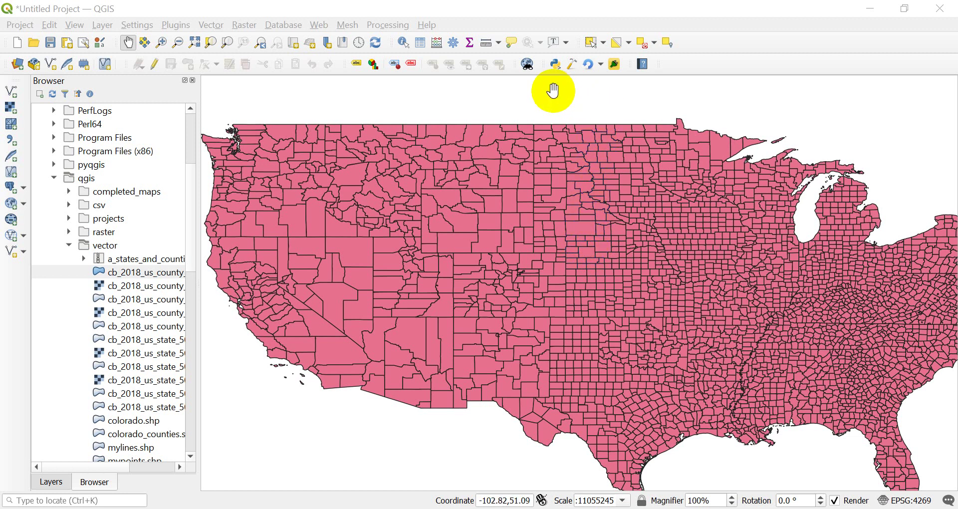
- Rectangle-select a block of 311 northern plains counties, then show the Layers panel
left_click(592, 44)
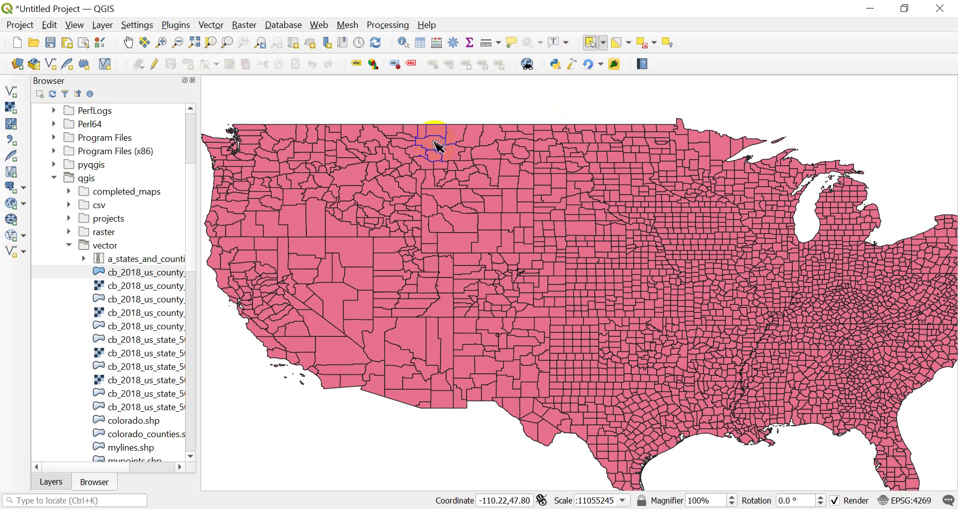
left_click_drag(428, 158, 661, 278)
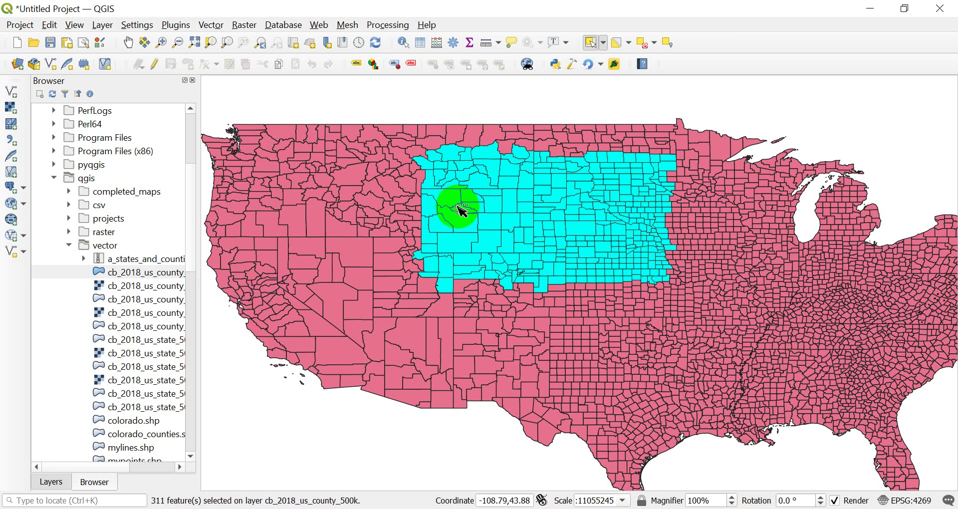
left_click(45, 486)
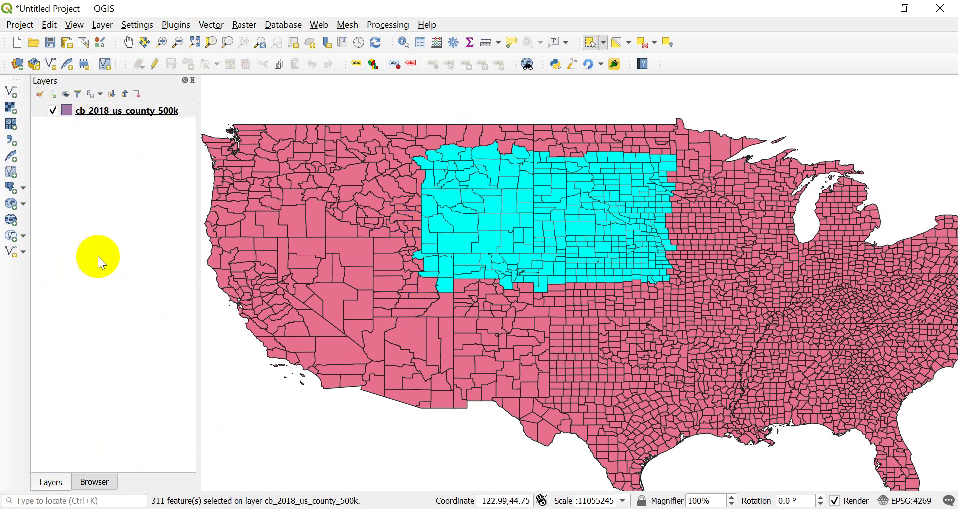
- Open the cb_2018_us_county_500k attribute table and browse its 3233 rows, 311 selected
right_click(101, 112)
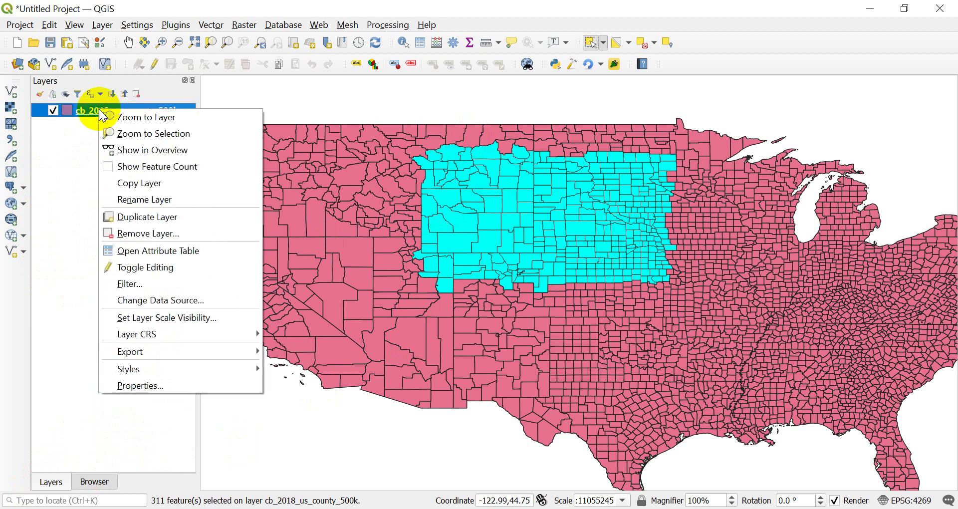
left_click(168, 249)
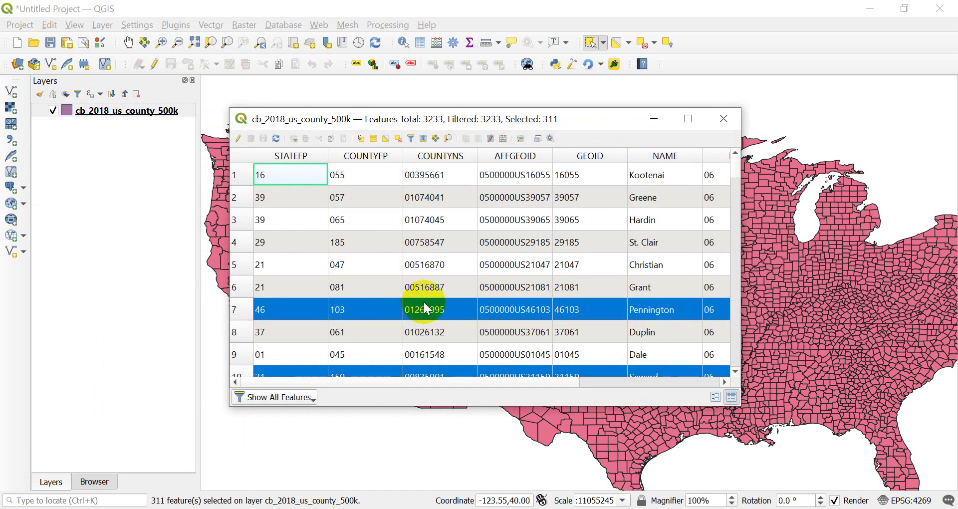
scroll(425, 302, "down", 12)
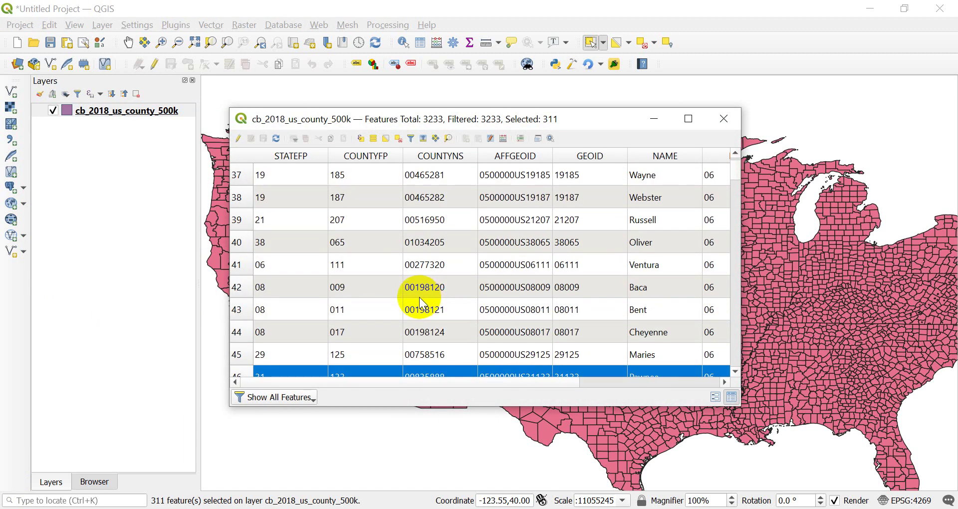
scroll(422, 302, "down", 10)
scroll(417, 307, "up", 12)
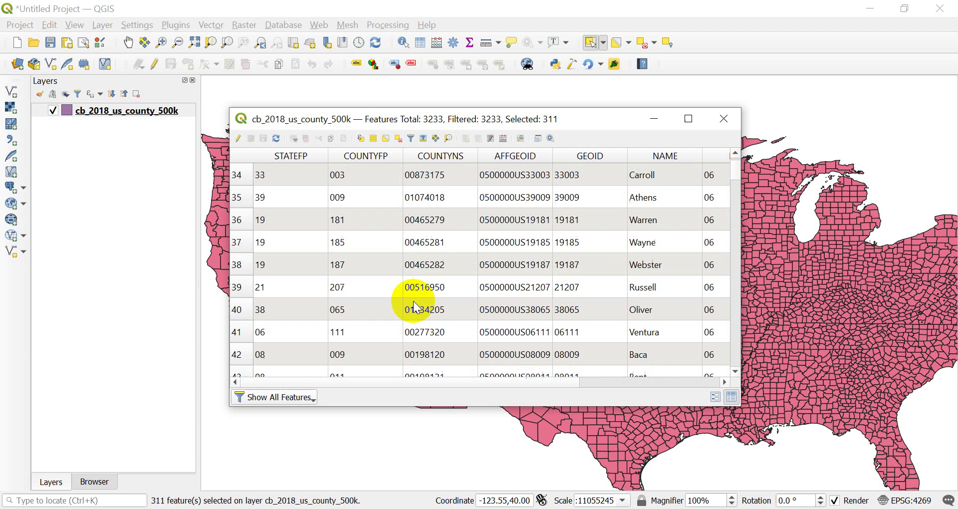
scroll(417, 307, "up", 11)
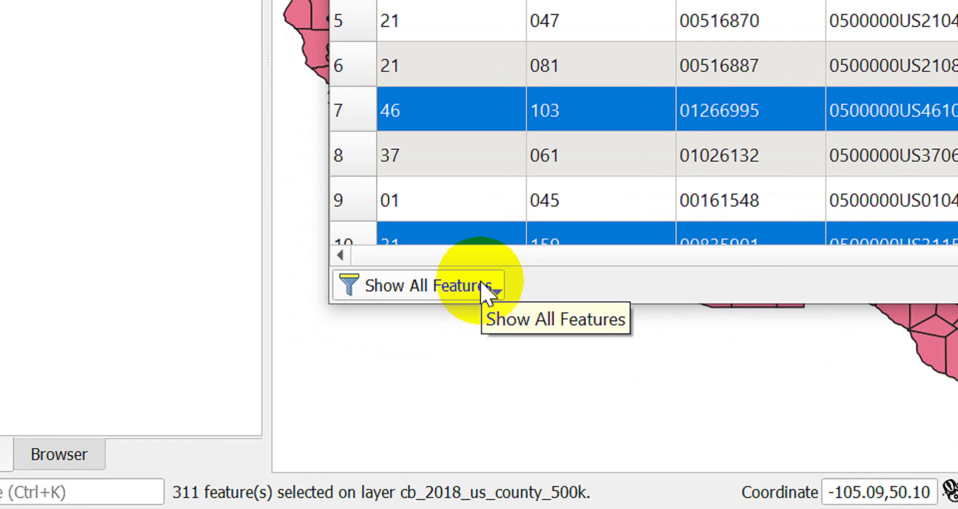
- Filter the attribute table to Show Selected Features and review the 311 selected counties
left_click(494, 292)
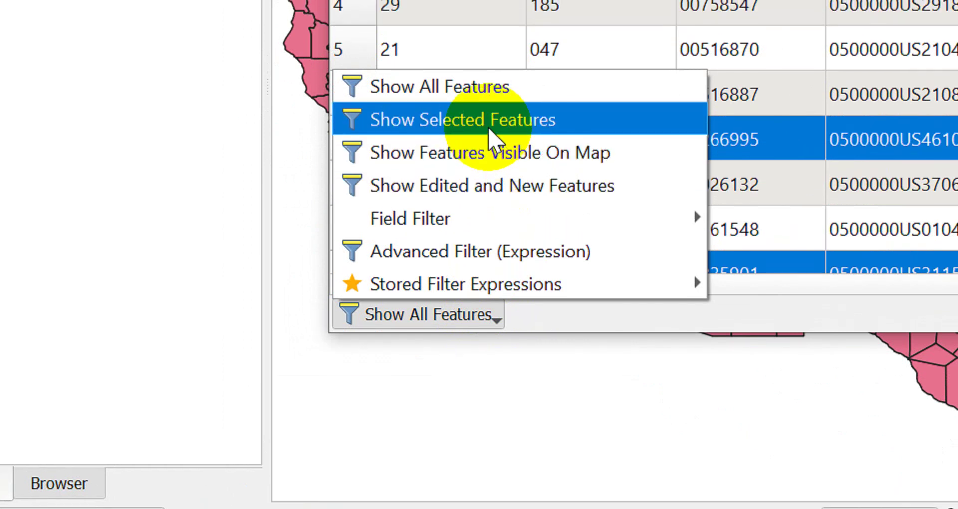
left_click(487, 111)
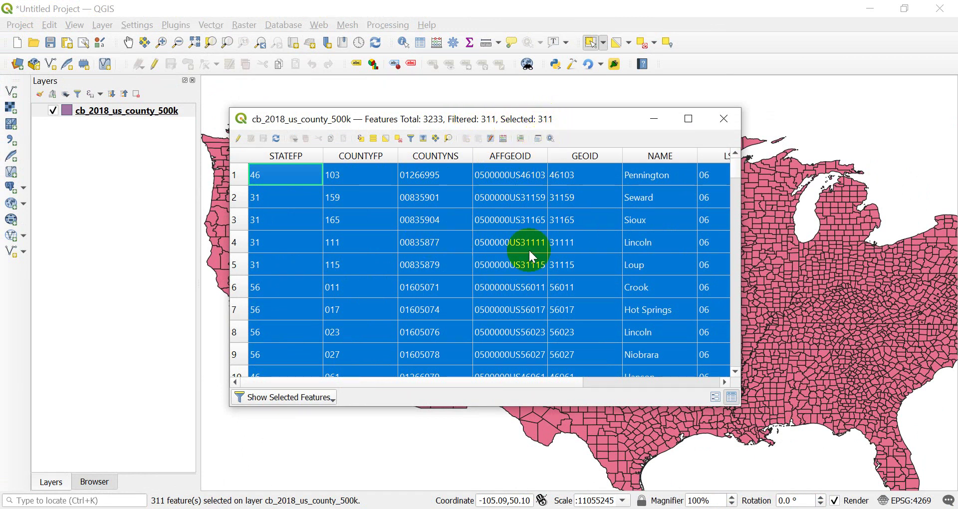
scroll(546, 253, "down", 17)
scroll(546, 249, "down", 20)
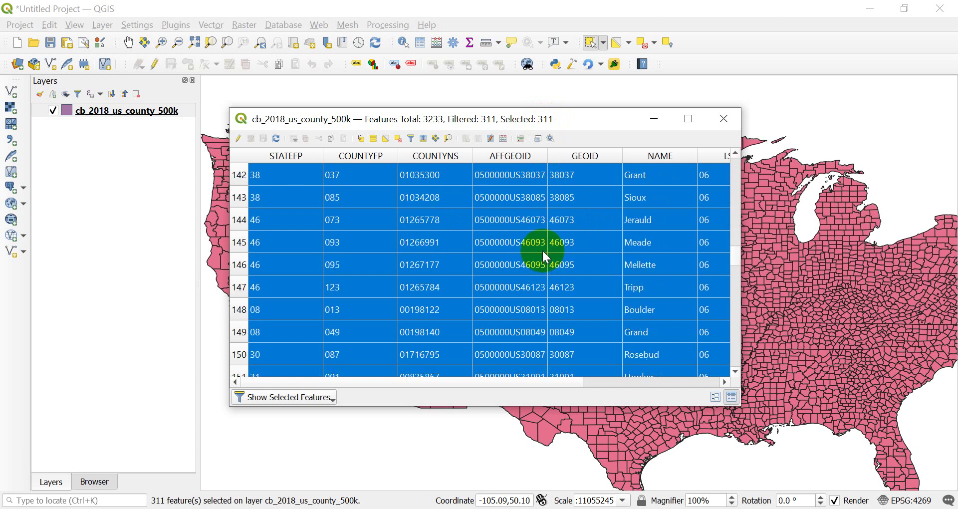
scroll(539, 250, "up", 9)
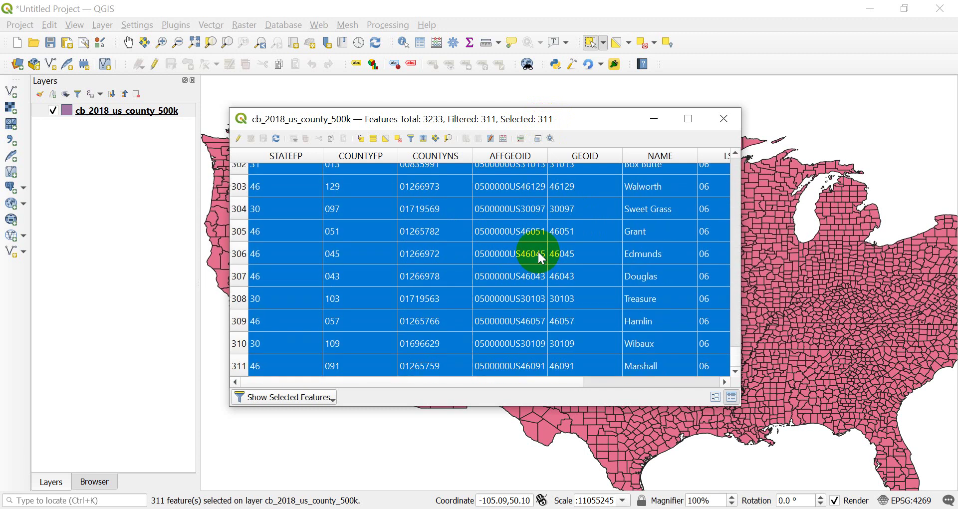
scroll(531, 248, "up", 20)
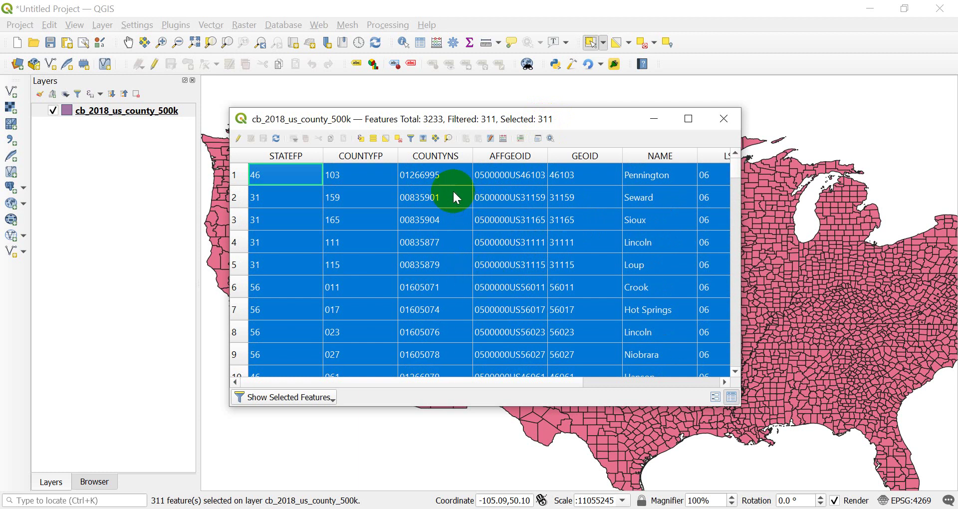
- Deselect all counties and set the table filter back to Show All Features
left_click(399, 141)
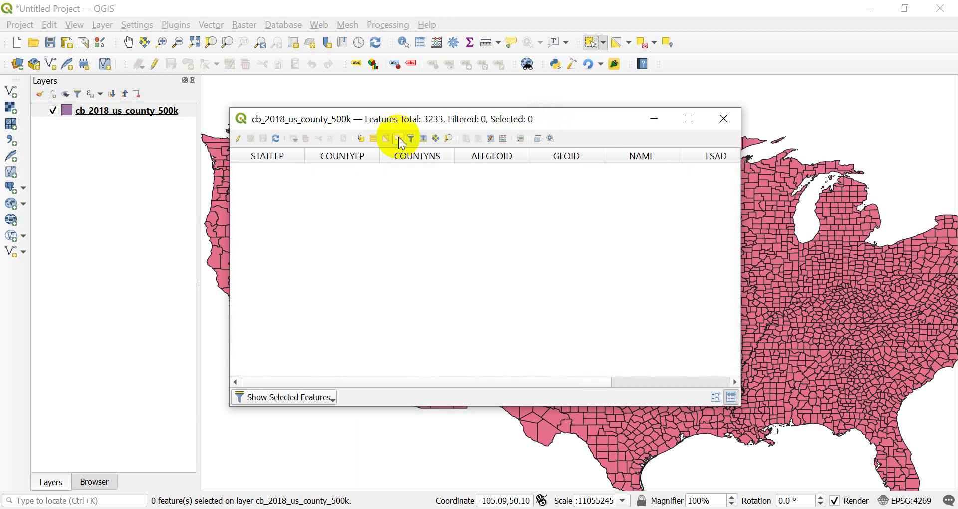
left_click(298, 402)
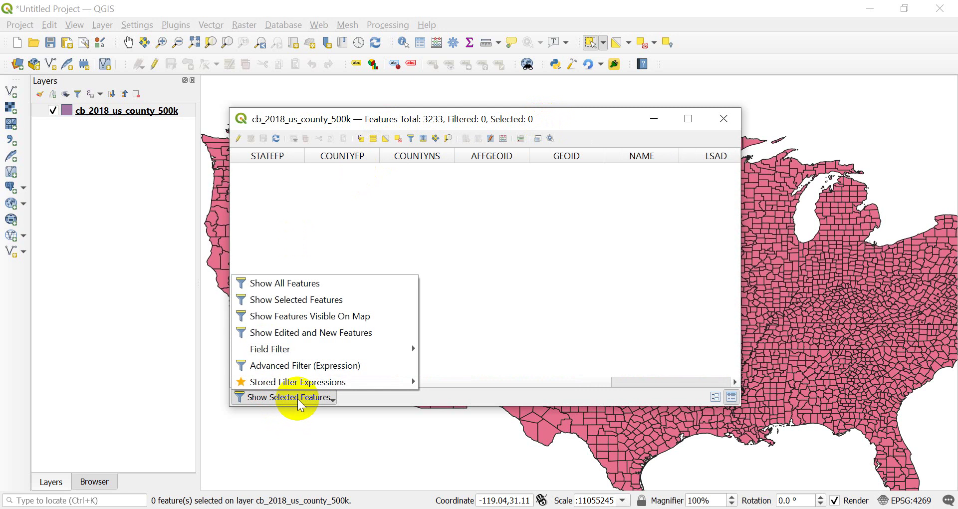
left_click(288, 285)
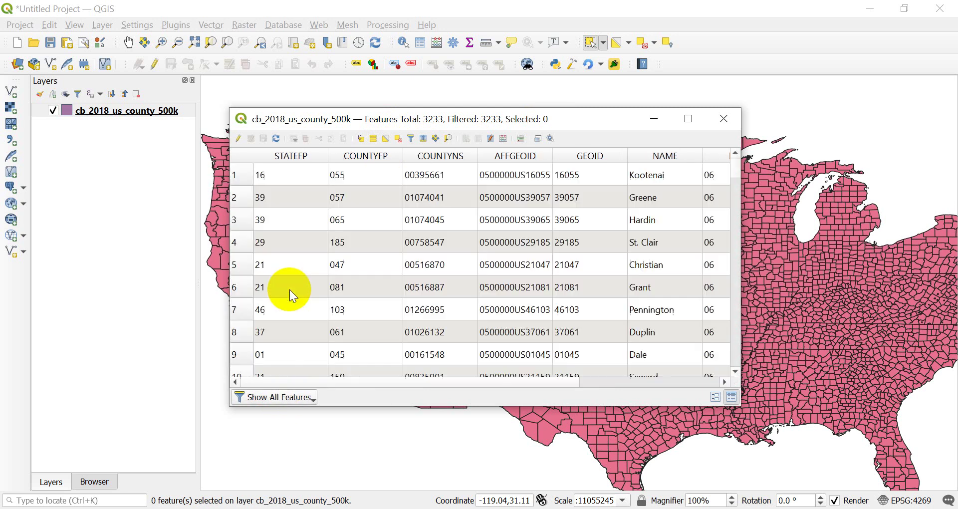
- Zoom the map in on western counties, selecting five counties then clearing them
left_click_drag(562, 117, 307, 426)
scroll(512, 252, "up", 3)
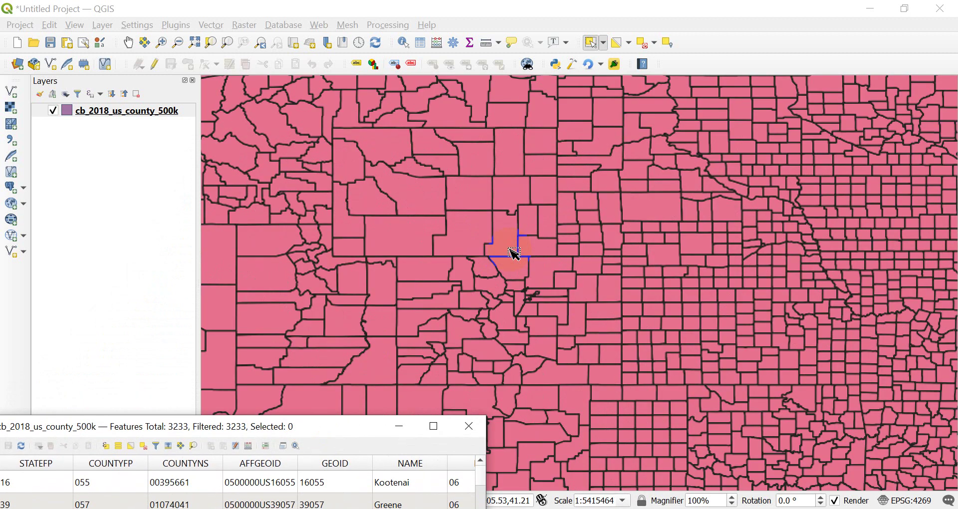
left_click_drag(512, 174, 605, 243)
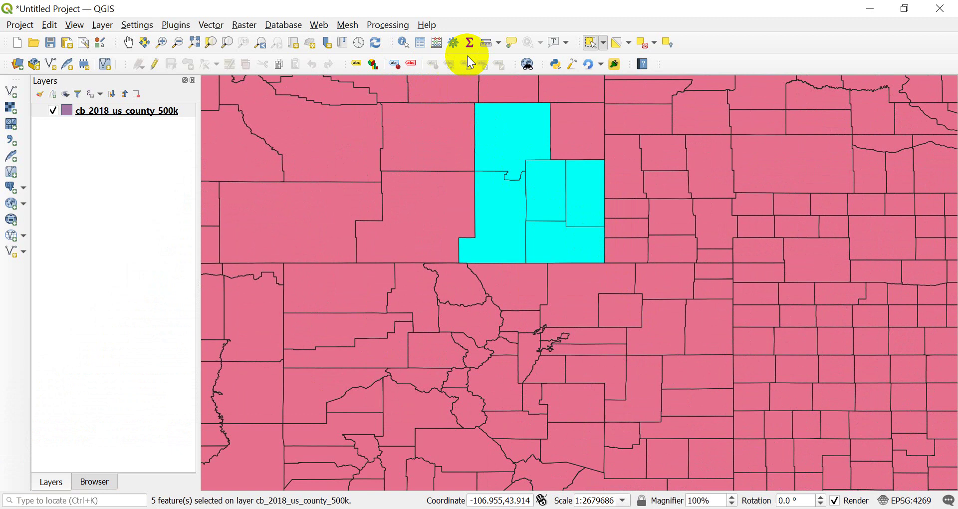
left_click(642, 43)
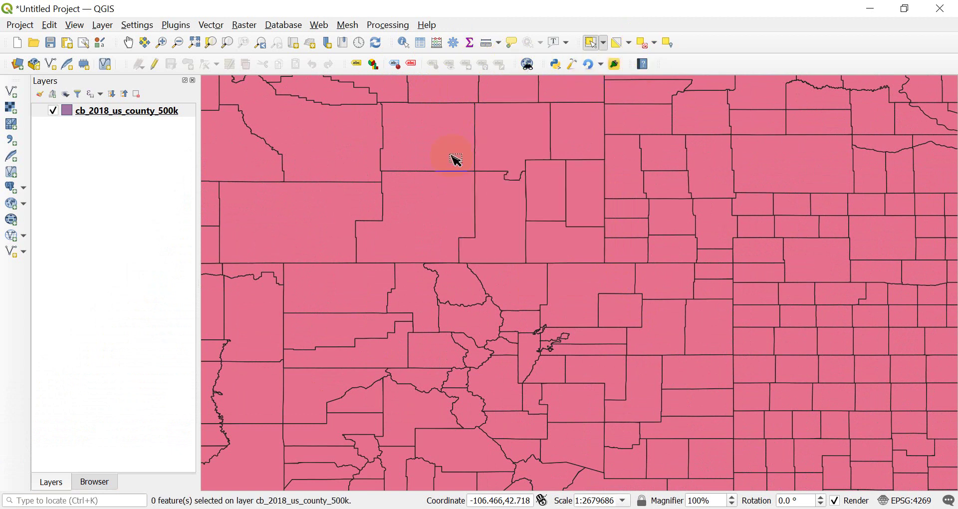
- Pan to another group of counties and place the attribute table over the map's middle
left_click_drag(451, 160, 605, 326)
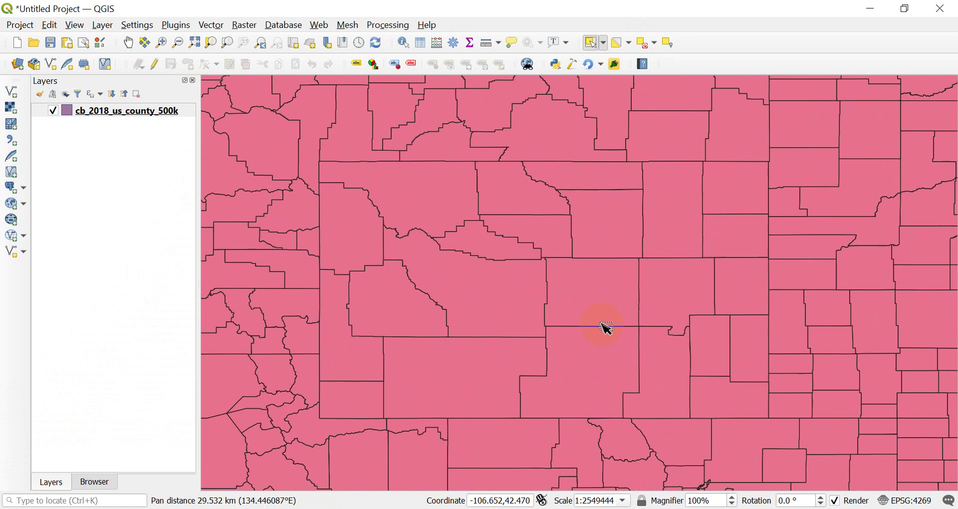
key("F6")
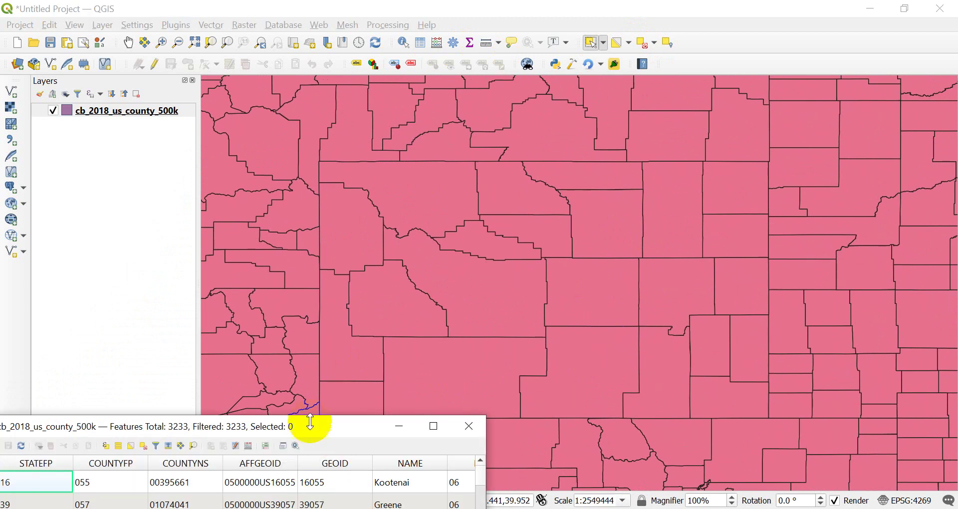
left_click_drag(303, 426, 599, 138)
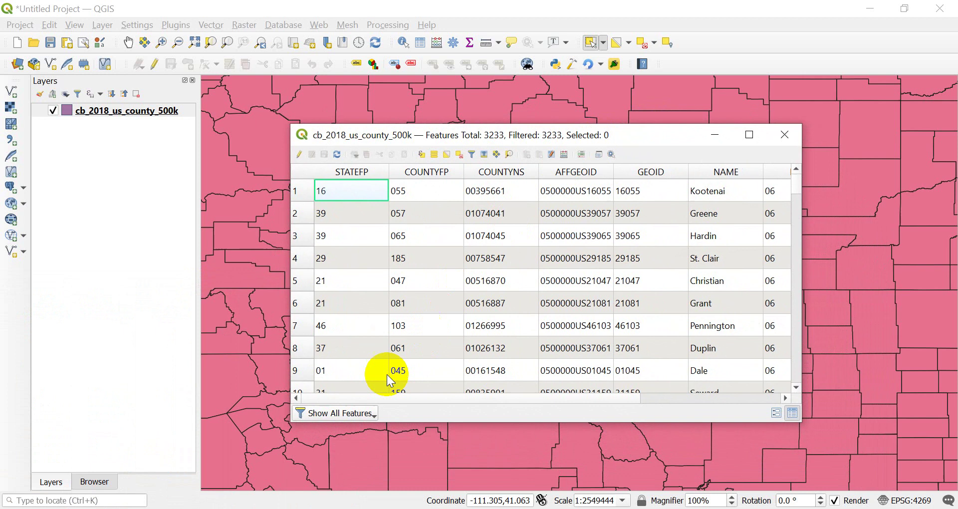
- Set the table filter to Show Features Visible On Map, listing 148 of 3,233 counties
left_click(334, 429)
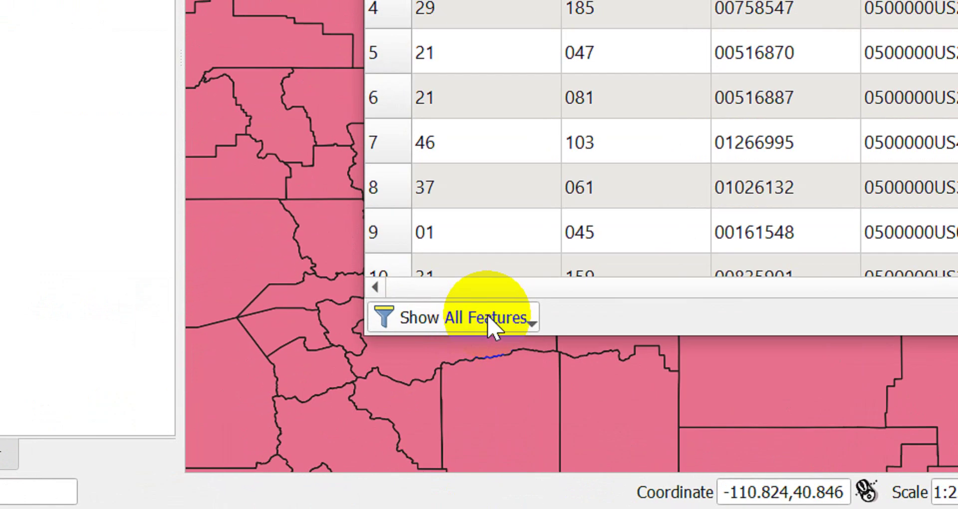
left_click(356, 414)
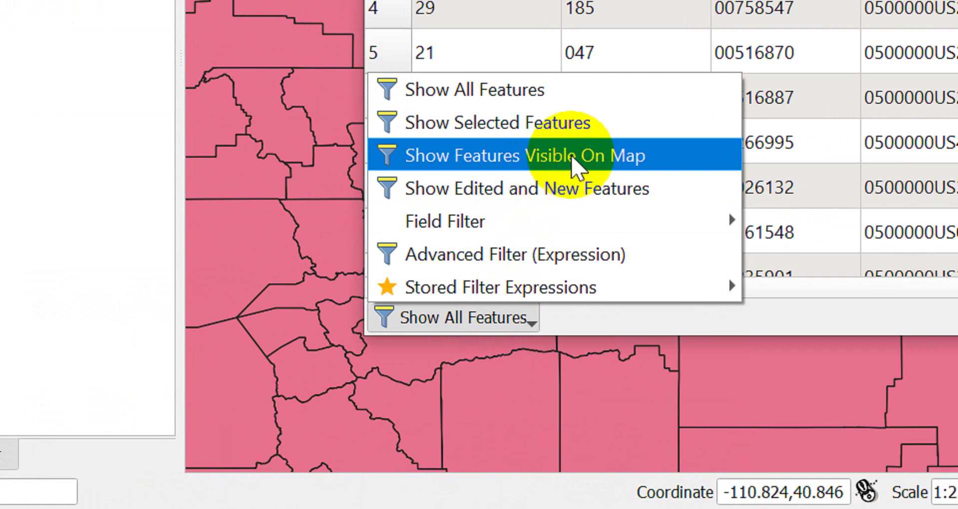
left_click(574, 159)
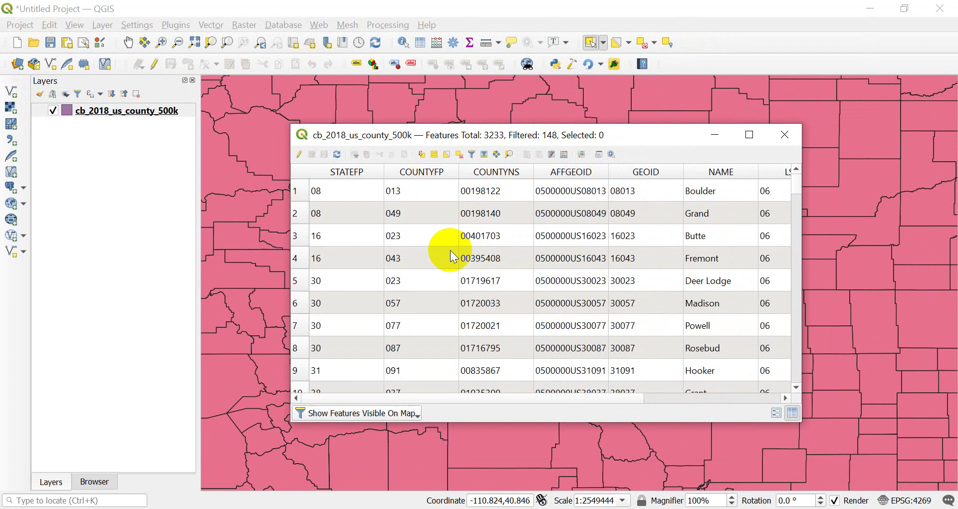
scroll(453, 261, "down", 8)
scroll(451, 258, "down", 20)
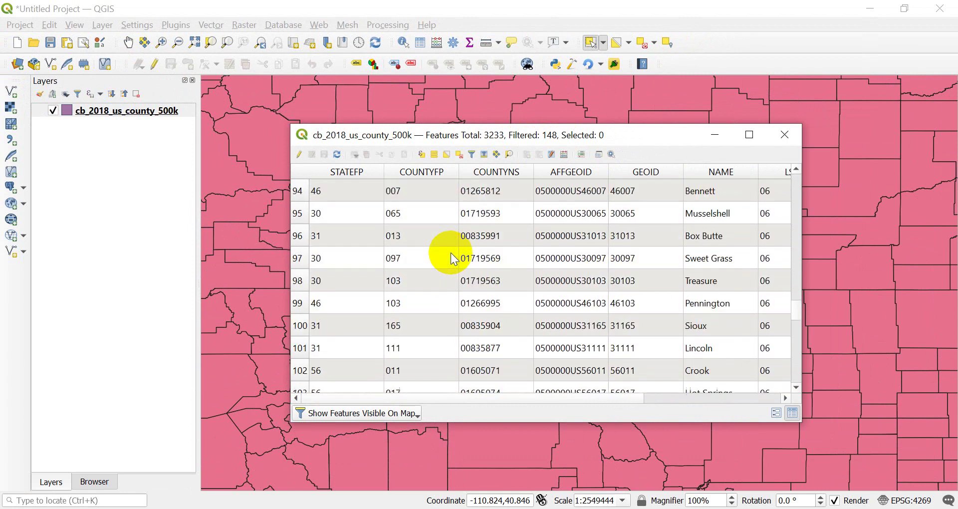
scroll(450, 255, "up", 20)
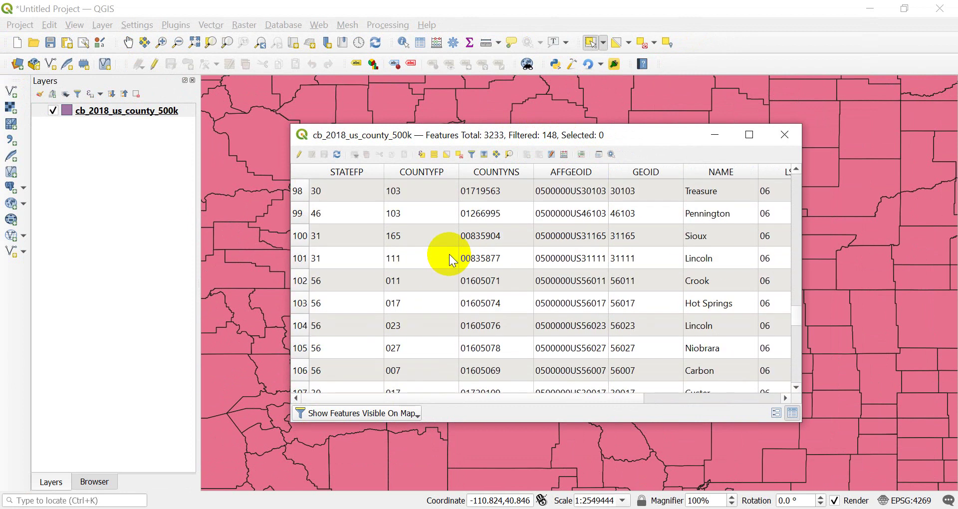